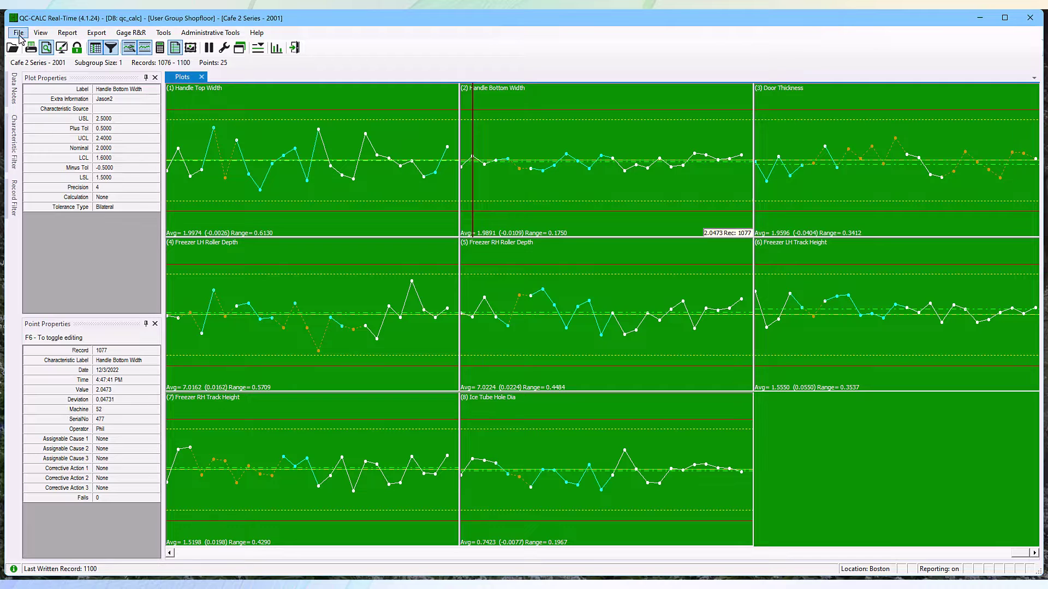
# Step: Print the Raw Data report of the 25 displayed records to report.pdf
pyautogui.click(18, 32)
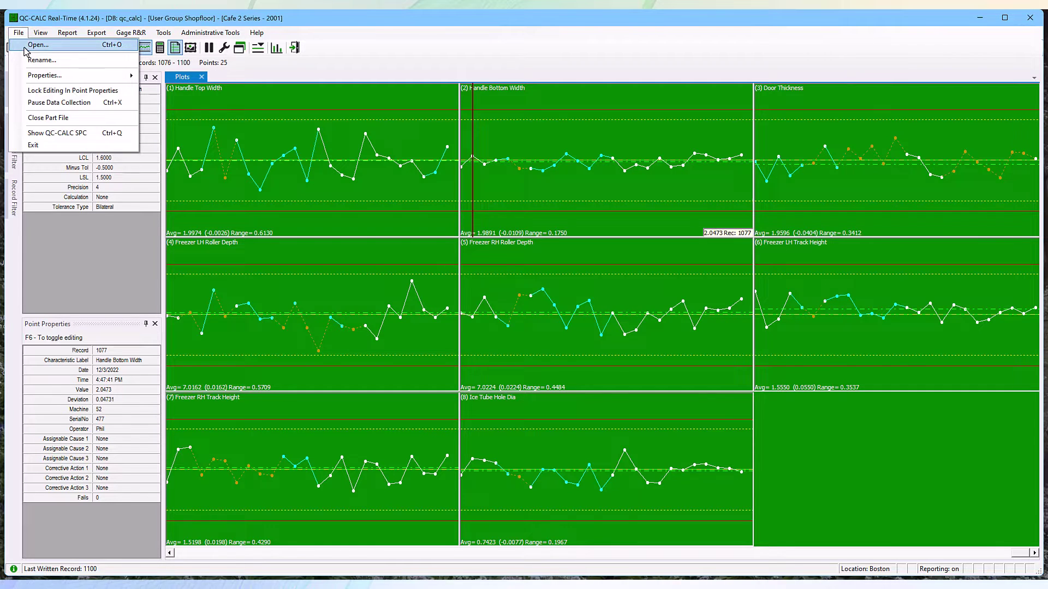
pyautogui.click(66, 33)
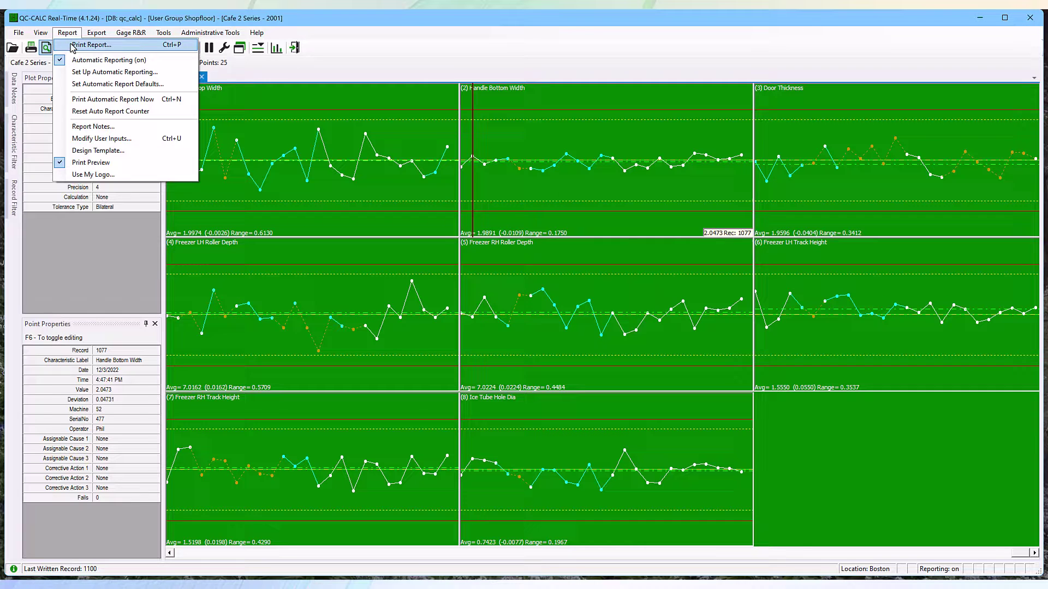
pyautogui.click(72, 46)
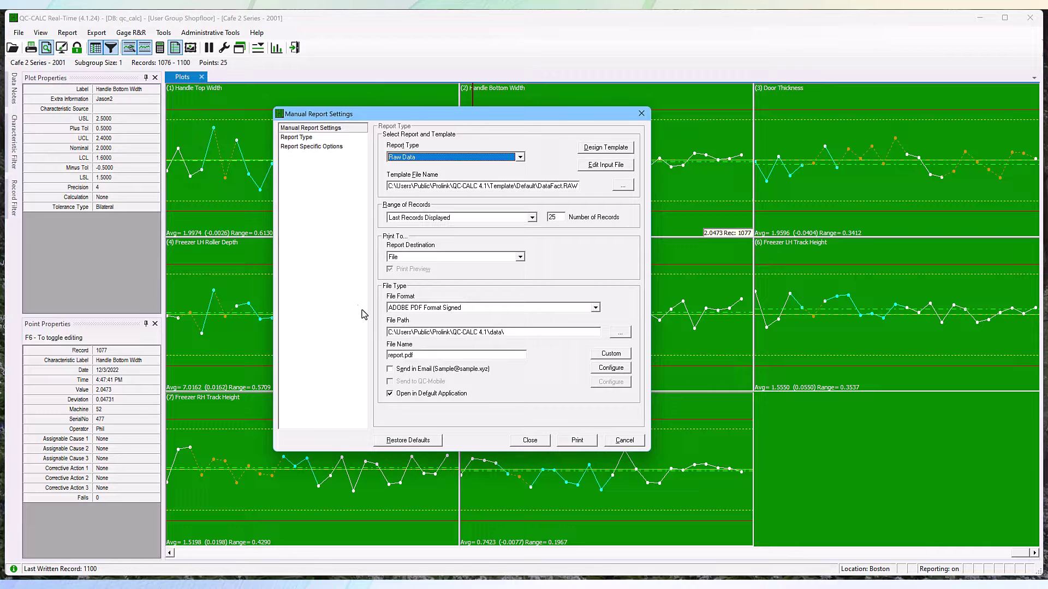
pyautogui.click(577, 442)
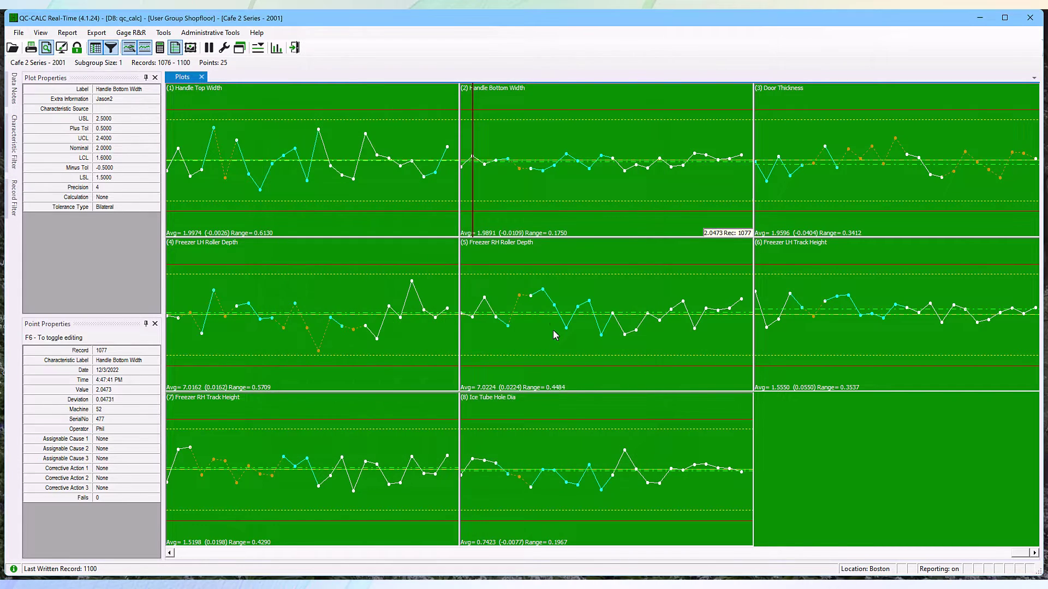
# Step: Scroll through report.pdf in Foxit, then return to the QC-CALC control charts
pyautogui.scroll(-1, 538, 352)
pyautogui.scroll(-1, 532, 353)
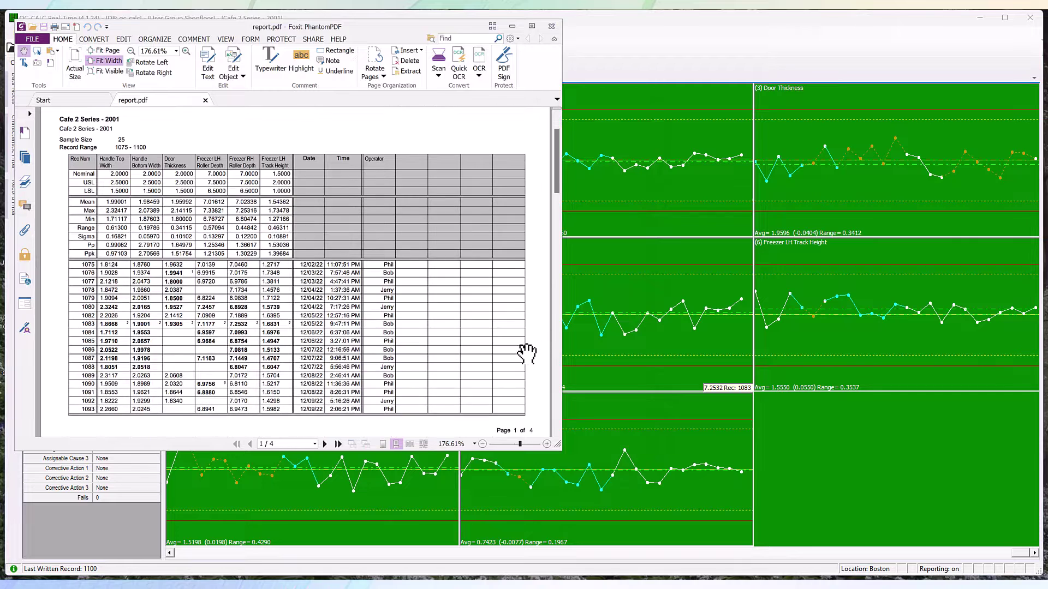
pyautogui.scroll(-1, 529, 353)
pyautogui.click(322, 196)
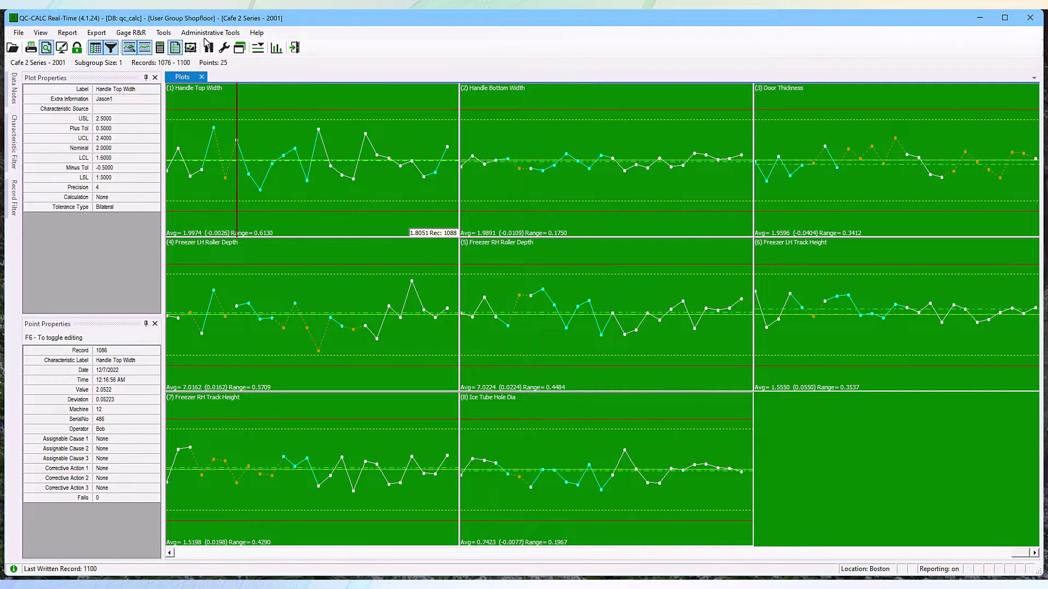
# Step: Reopen the Print Report settings and expand the Report Type list, with Raw Data still selected
pyautogui.click(77, 38)
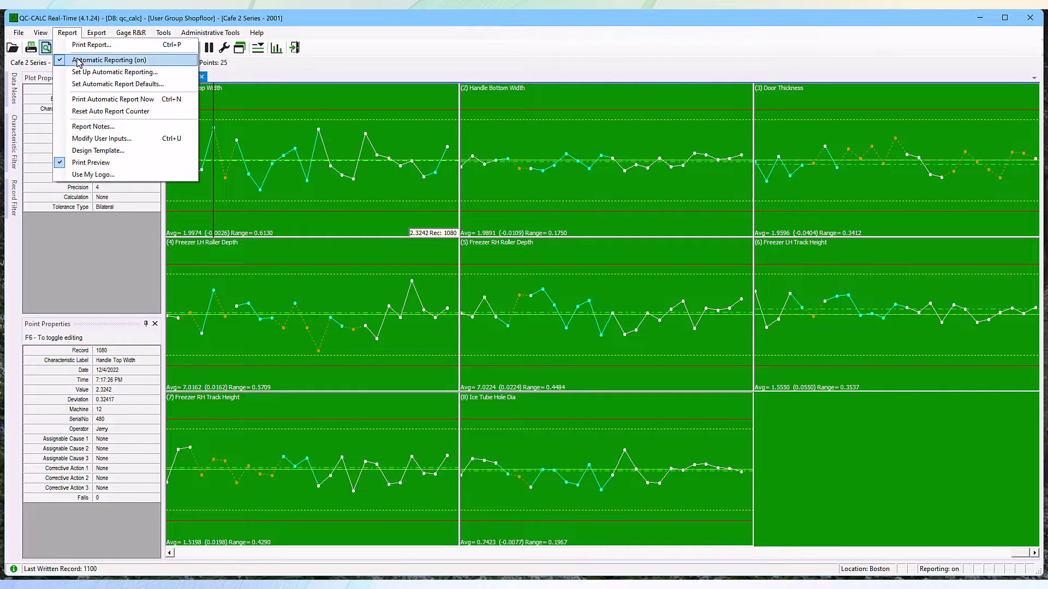
pyautogui.click(79, 49)
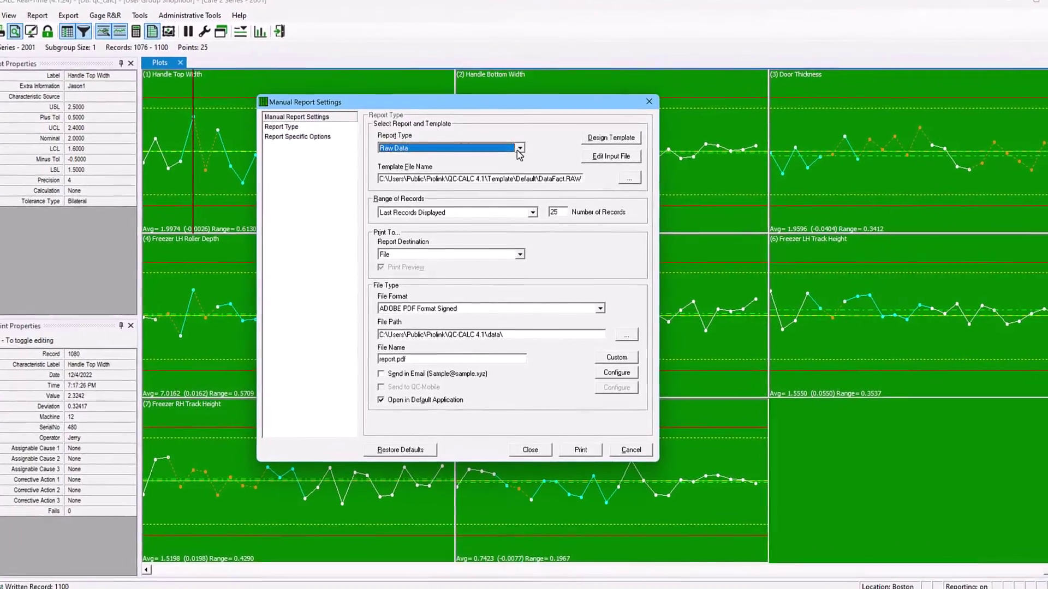
pyautogui.click(519, 148)
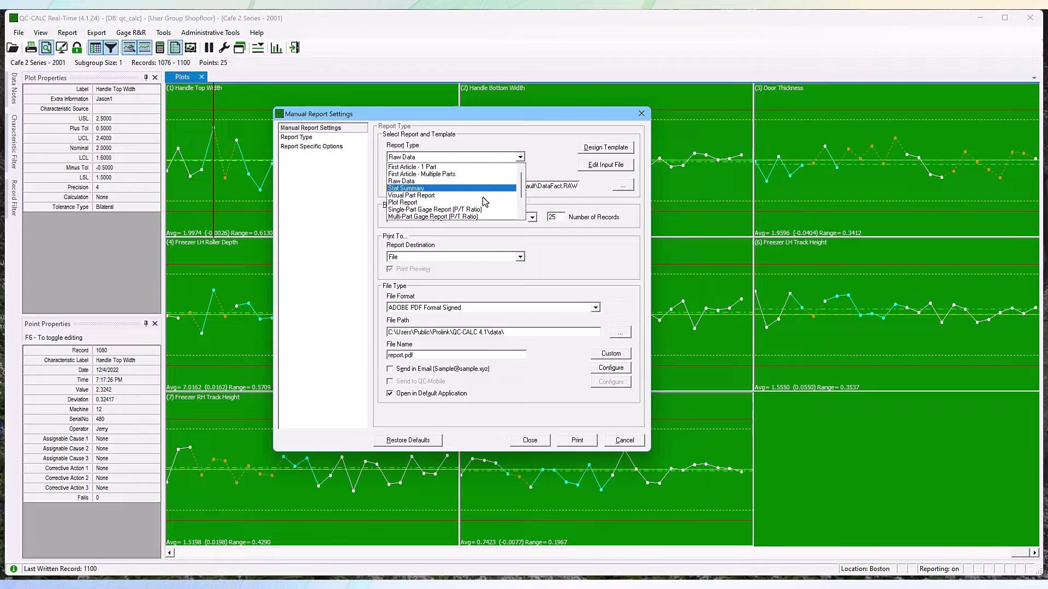
# Step: Set the report type to First Article - 1 Part using the ONEPIECEException.FST template
pyautogui.click(485, 202)
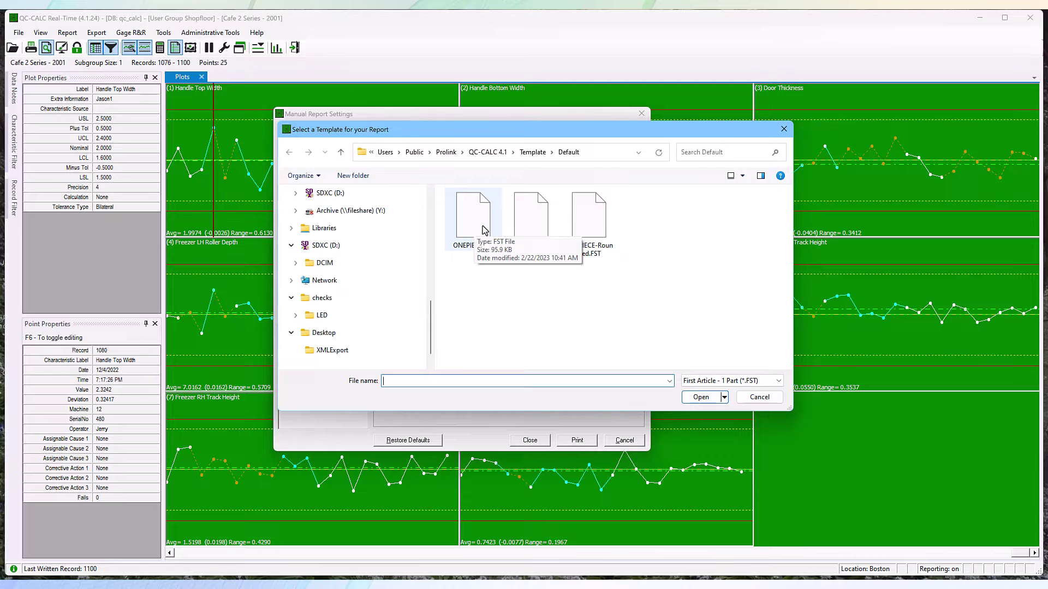
pyautogui.click(534, 221)
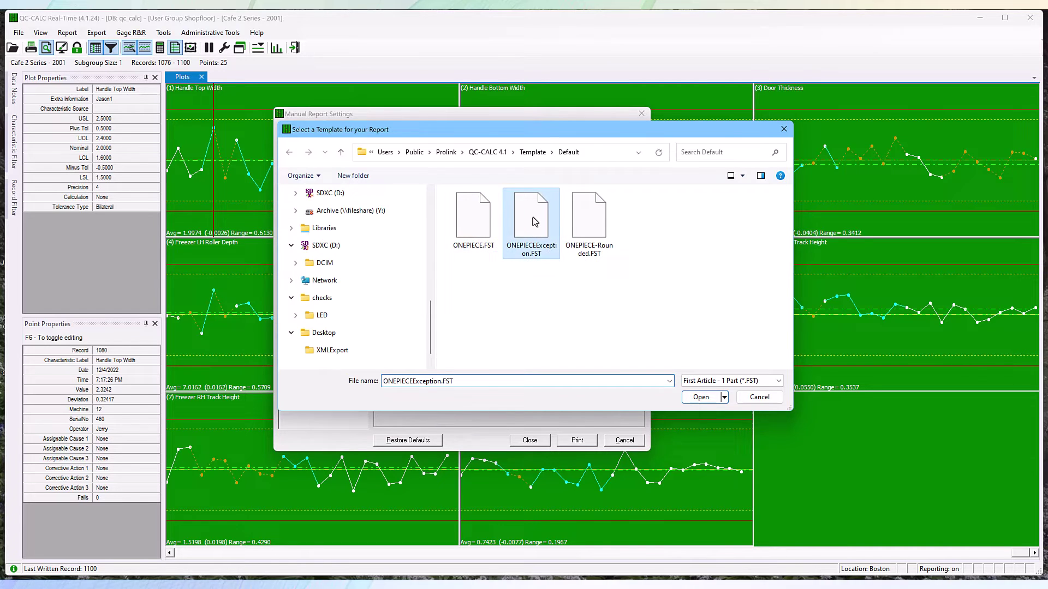
pyautogui.doubleClick(534, 220)
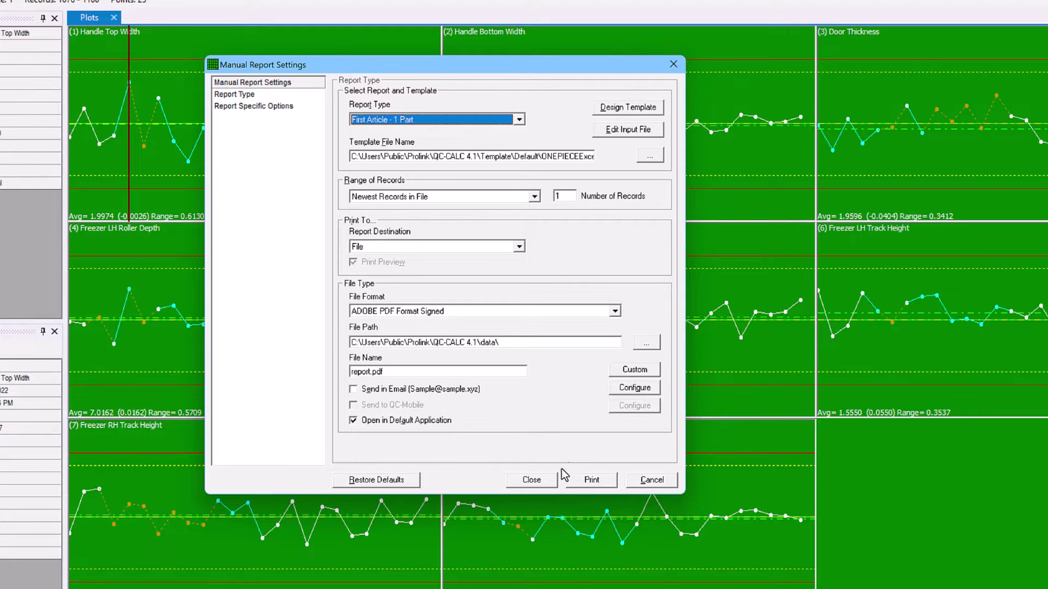
# Step: Print the First Article report, then give automatic reporting its own settings, printing once every full display
pyautogui.click(592, 482)
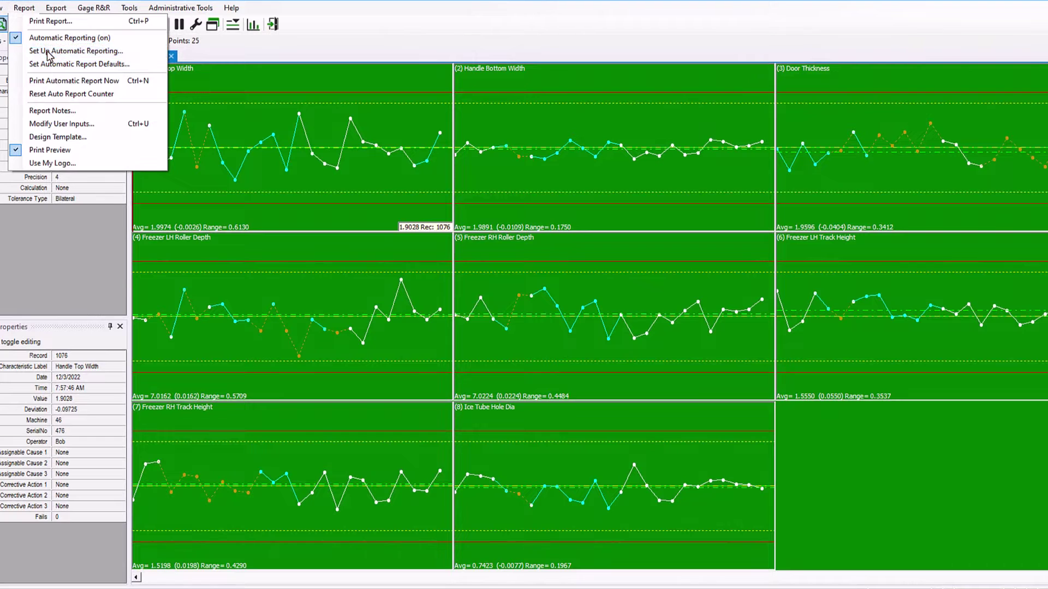
pyautogui.click(49, 52)
pyautogui.click(448, 105)
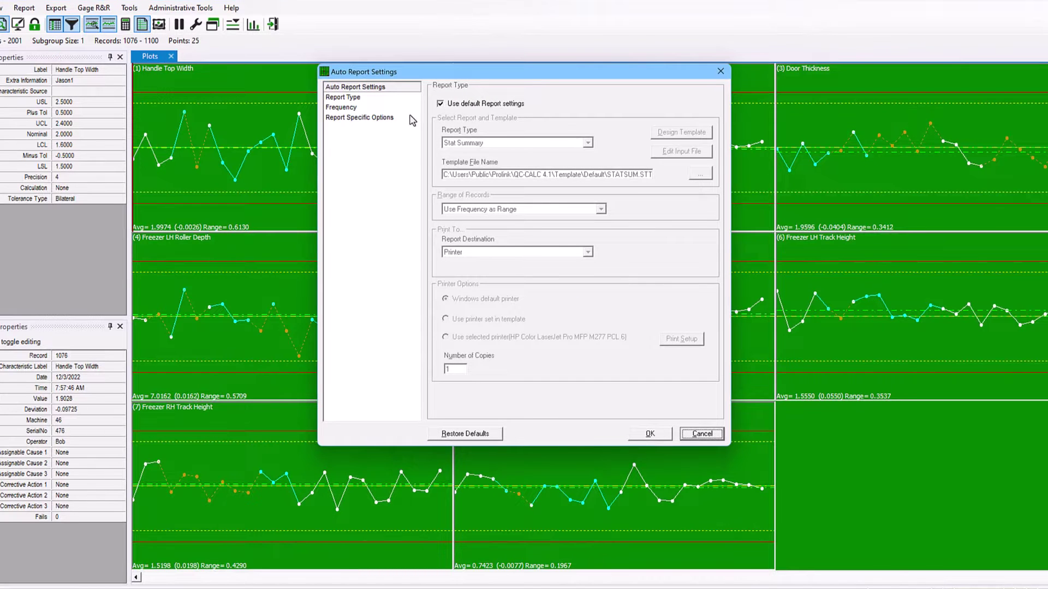
pyautogui.click(338, 109)
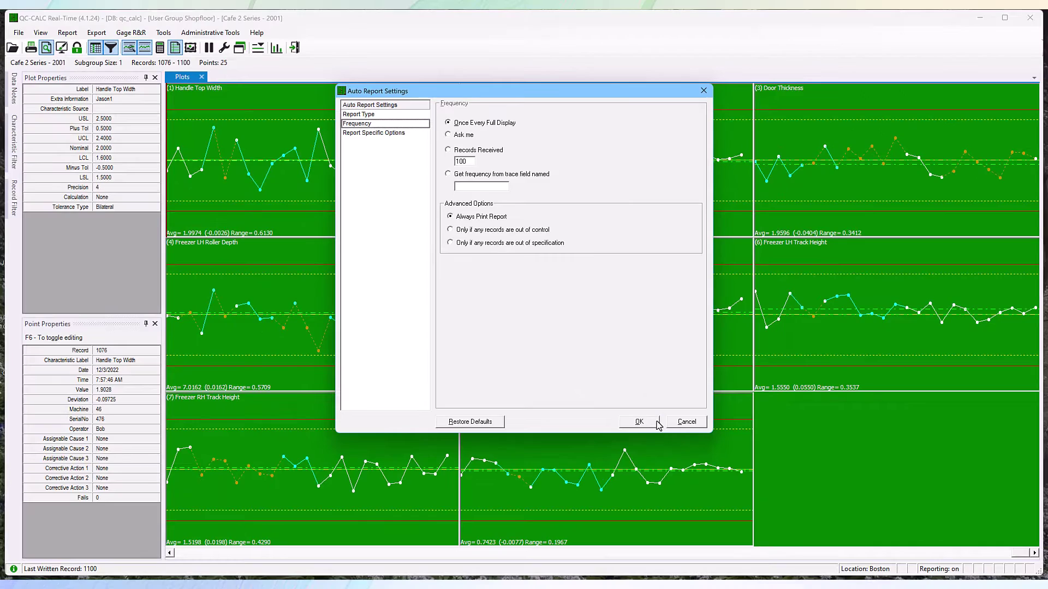
pyautogui.click(657, 425)
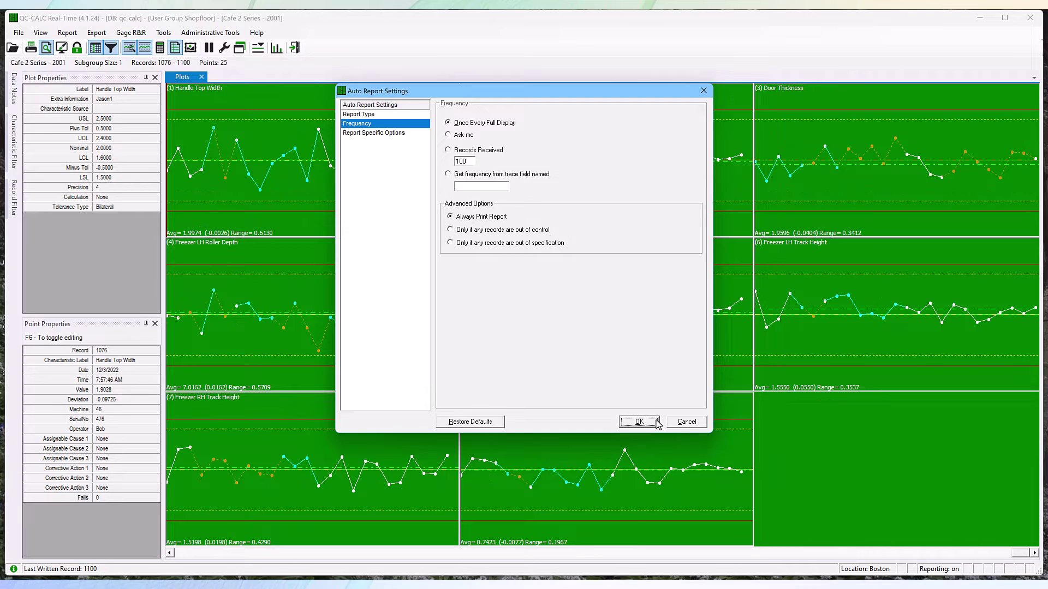
pyautogui.click(67, 33)
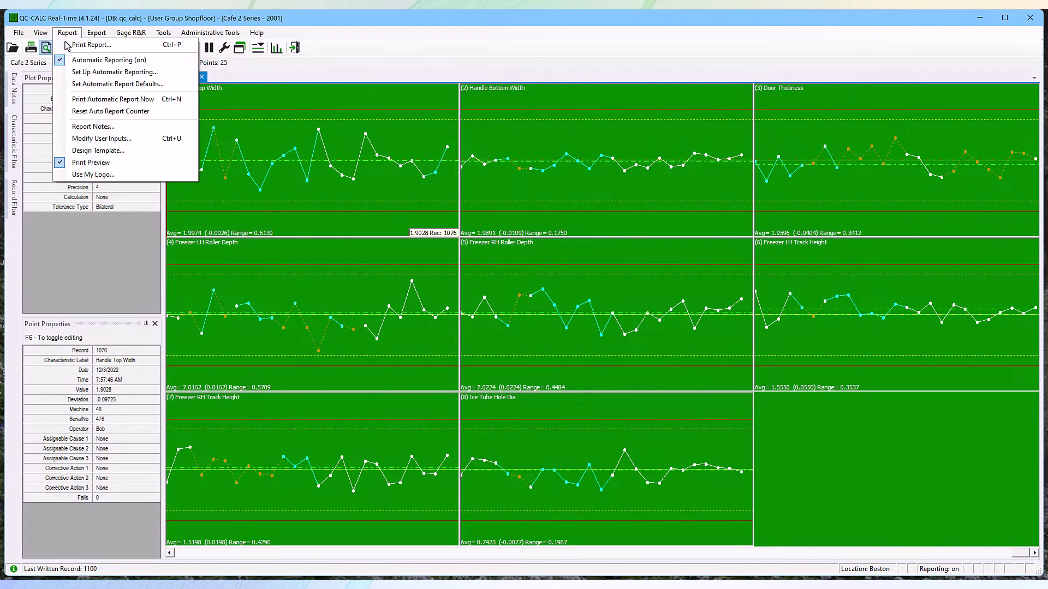